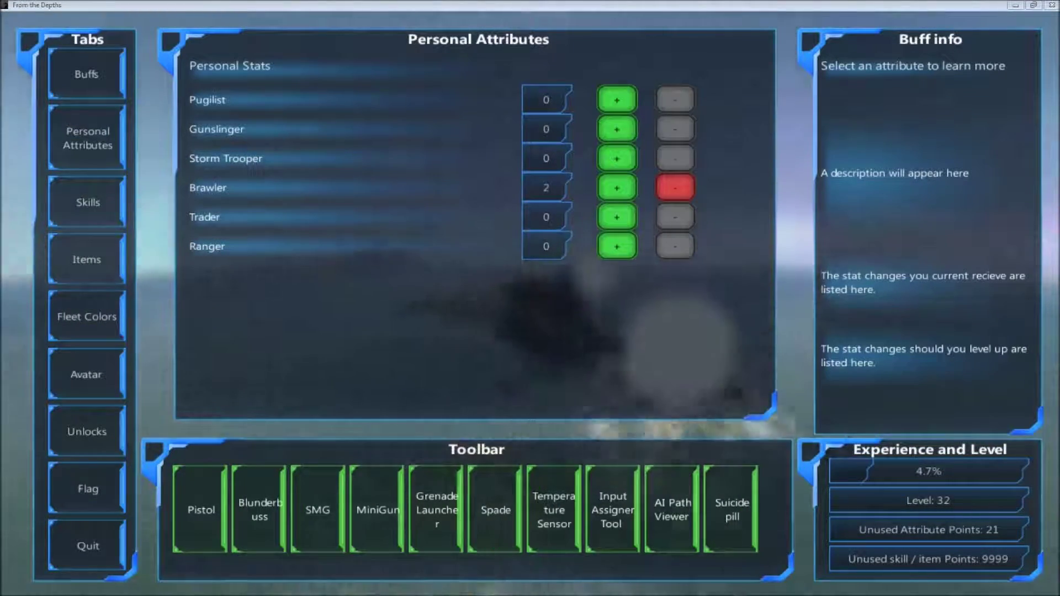
Move Cheat Engine aside and browse the character's skills, items and attributes pages, viewing Storm Trooper
key("alt+Tab")
mouse_move(1021, 191)
left_mouse_down()
mouse_move(815, 252)
mouse_move(919, 284)
left_mouse_up()
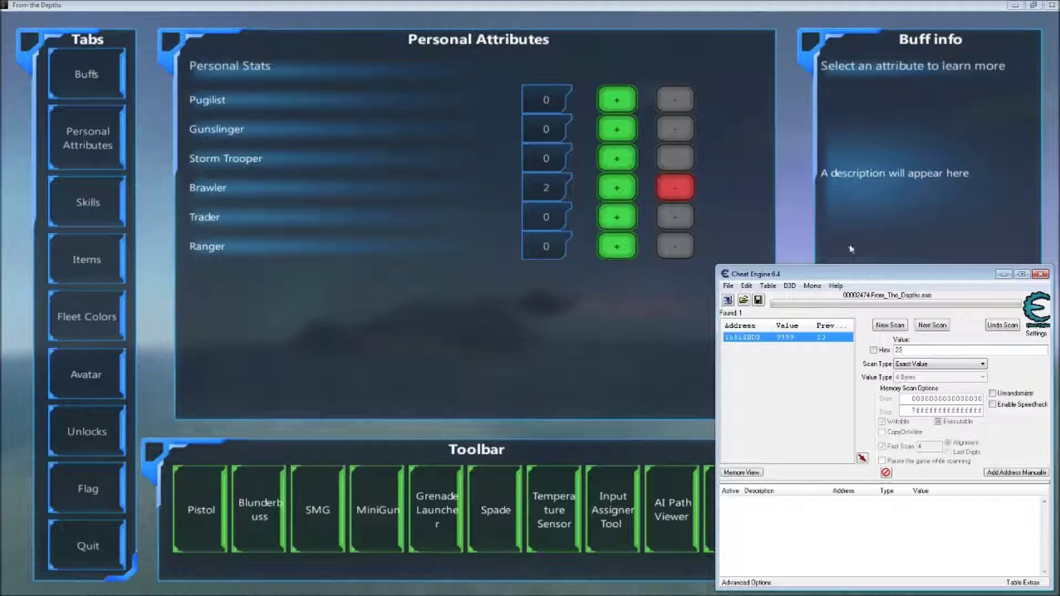
key("alt+Tab")
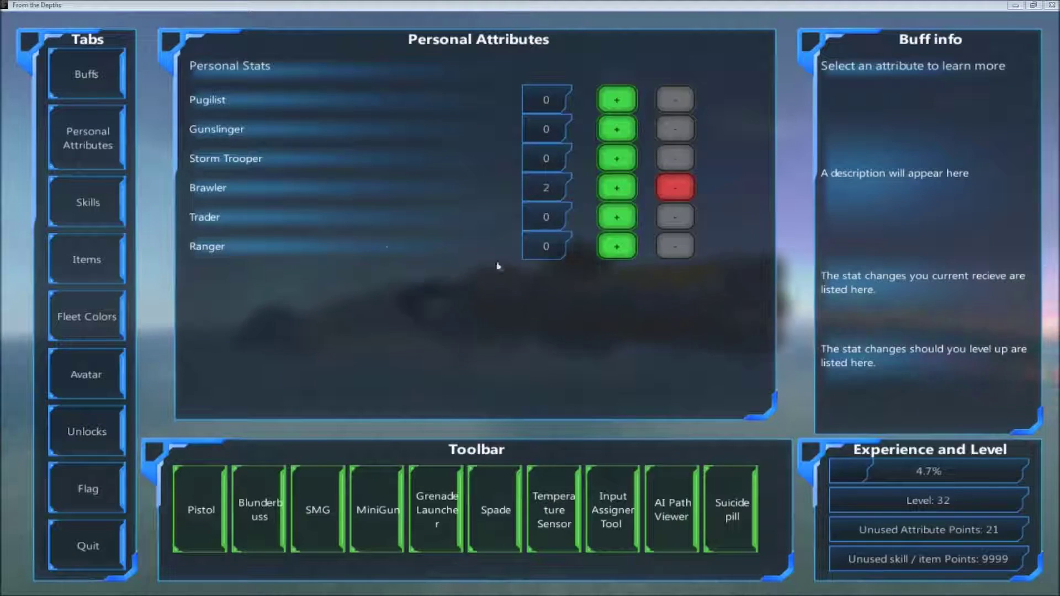
left_click(95, 221)
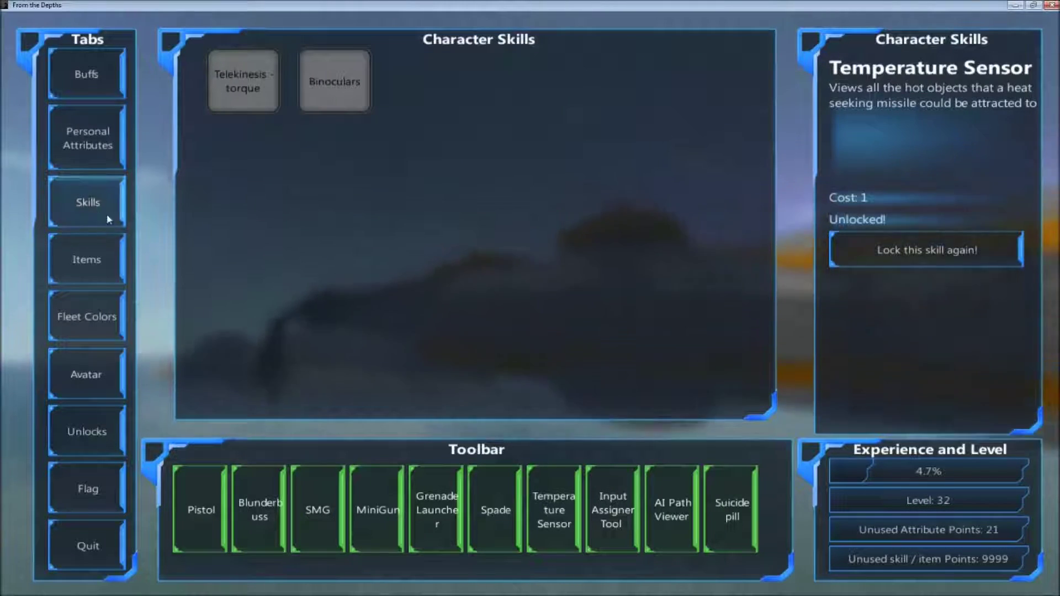
left_click(101, 270)
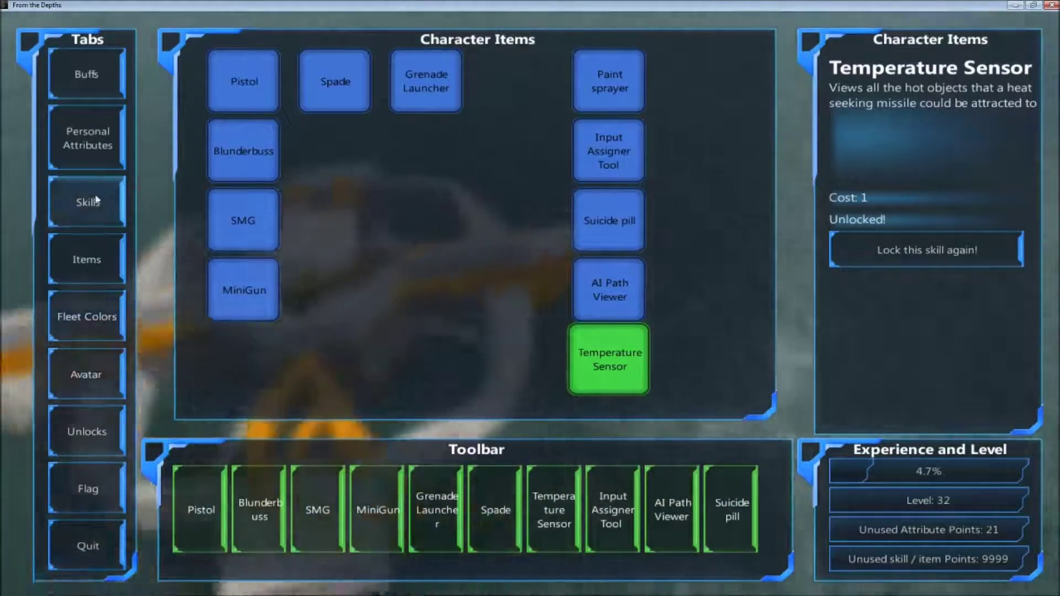
left_click(82, 153)
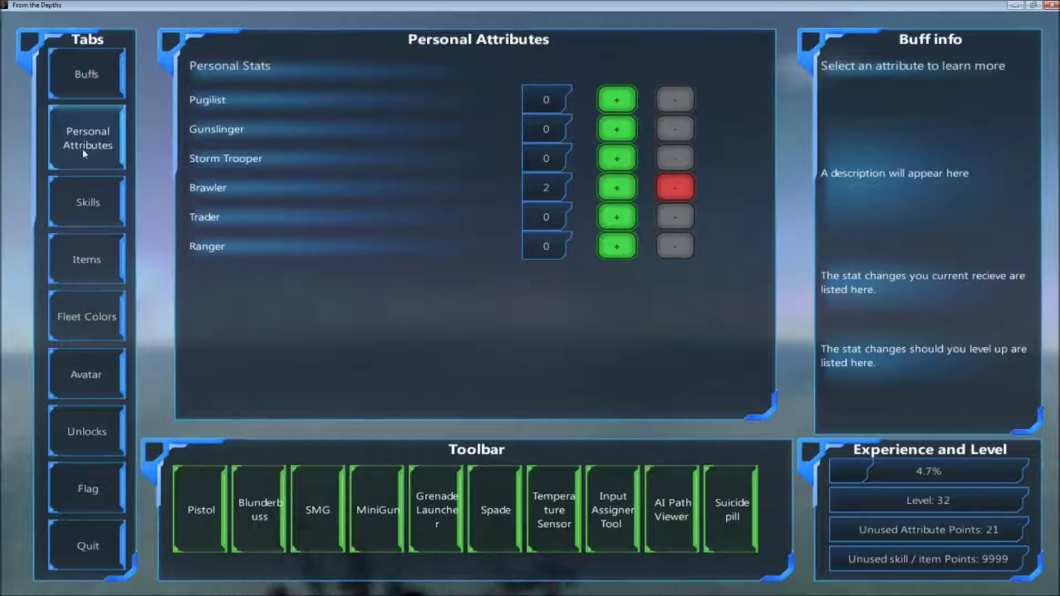
left_click(431, 170)
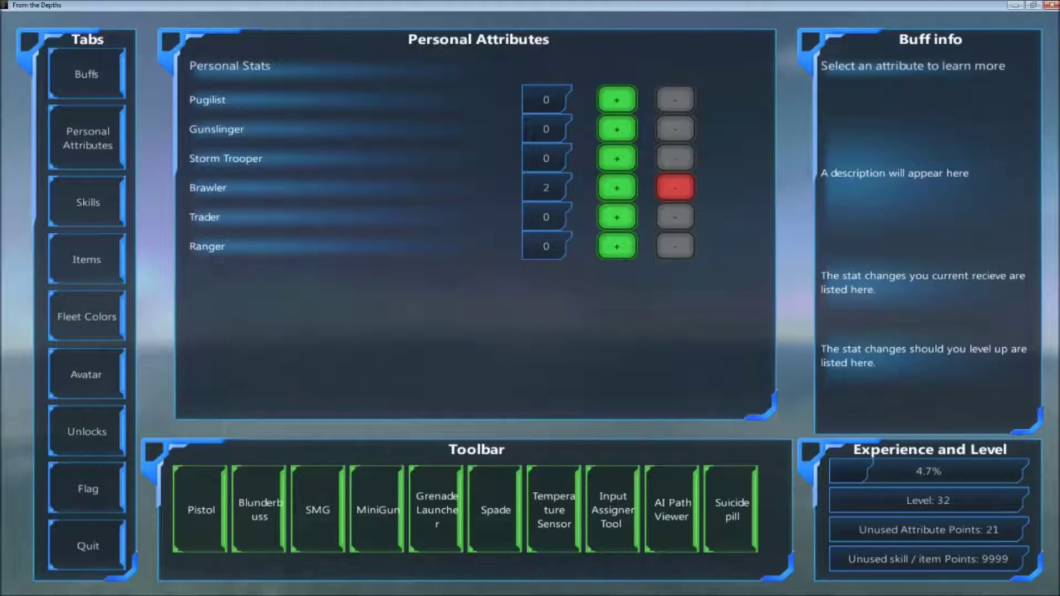
Clear Cheat Engine's address list, then close Cheat Engine without saving
key("alt+Tab")
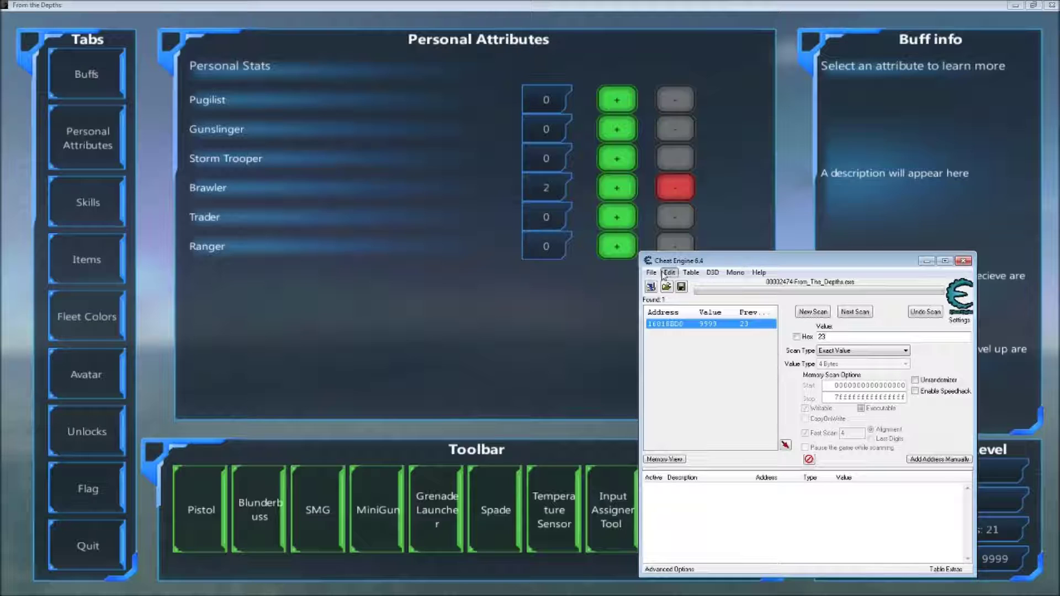
left_click(652, 272)
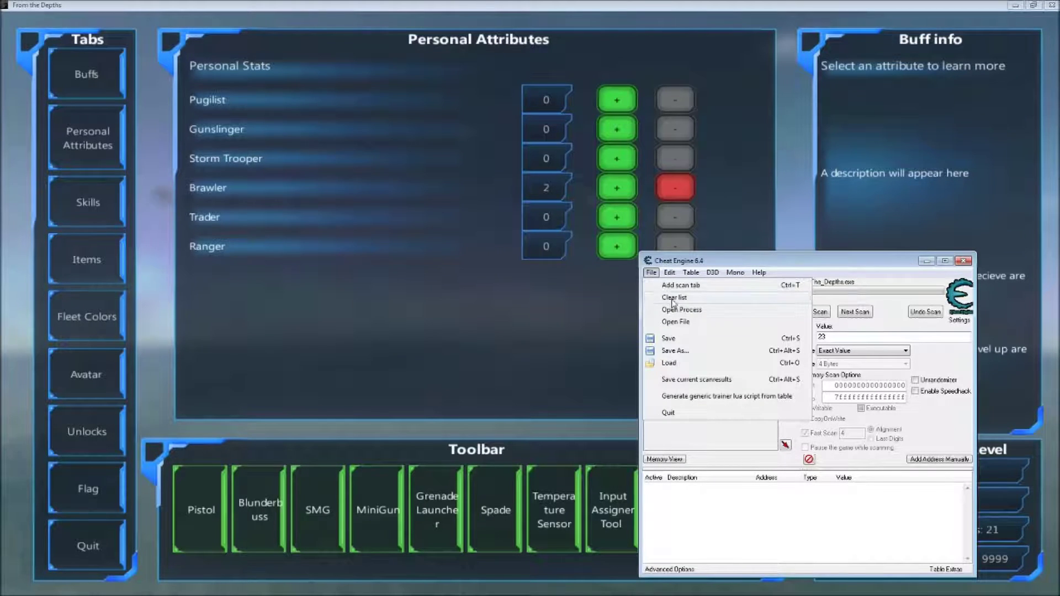
left_click(674, 298)
left_click(567, 314)
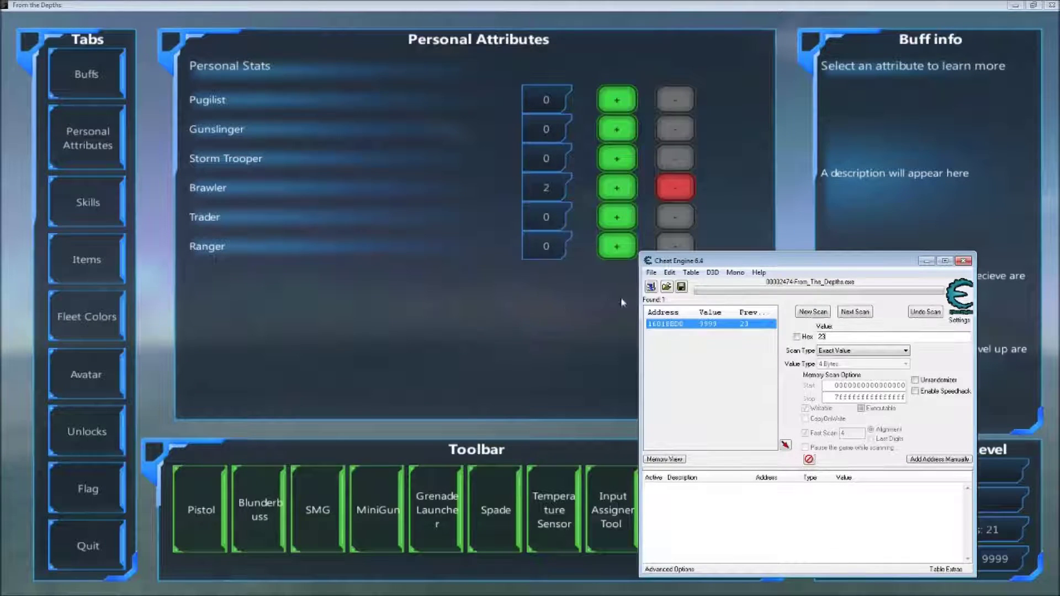
left_click(964, 261)
left_click(577, 305)
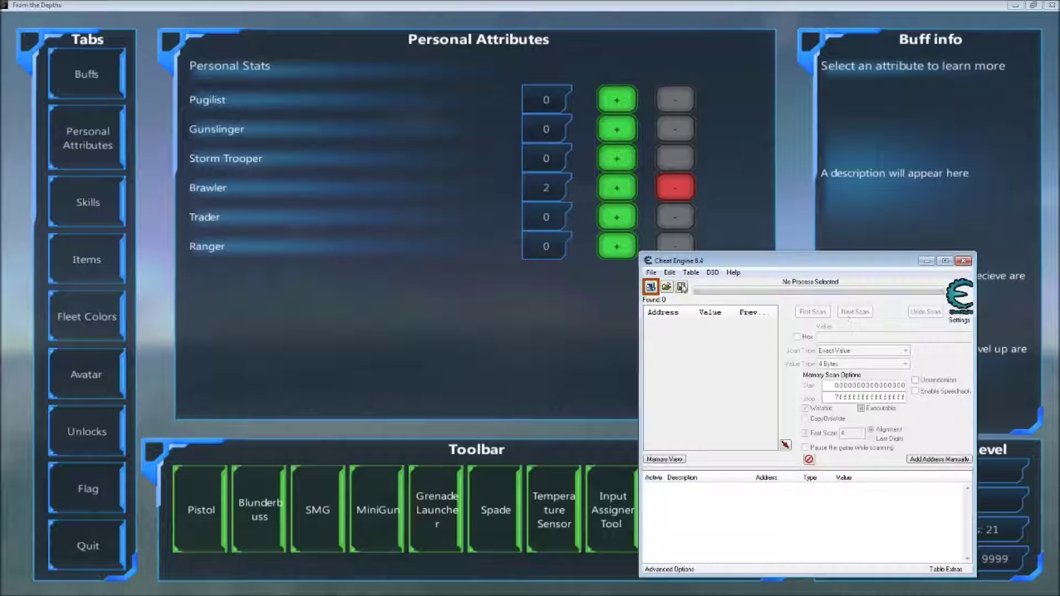
Attach Cheat Engine to From_The_Depths.exe and move its window to screen centre
left_click(650, 286)
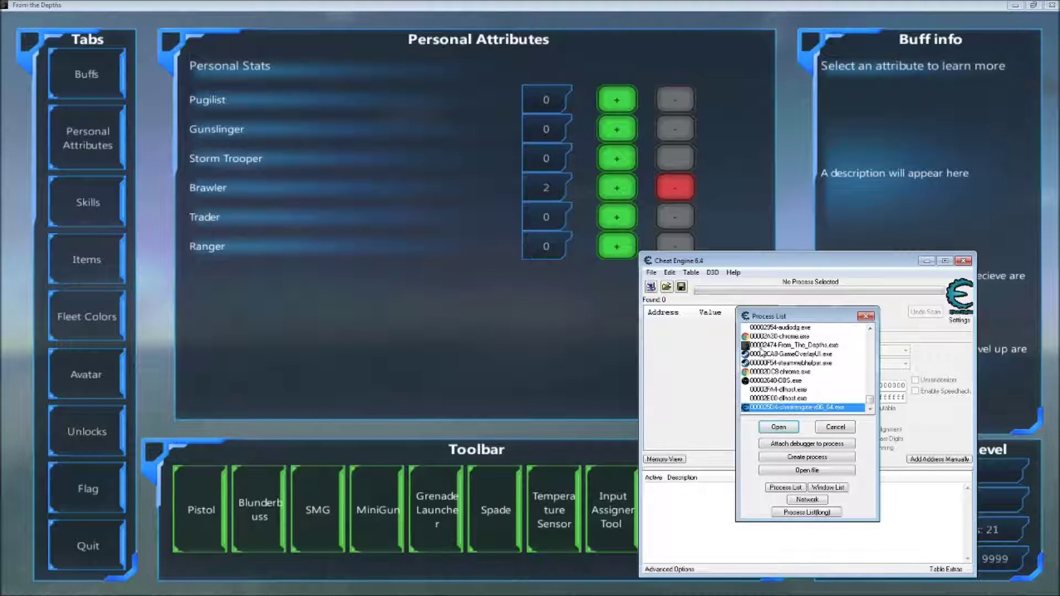
left_click(761, 347)
left_click(765, 427)
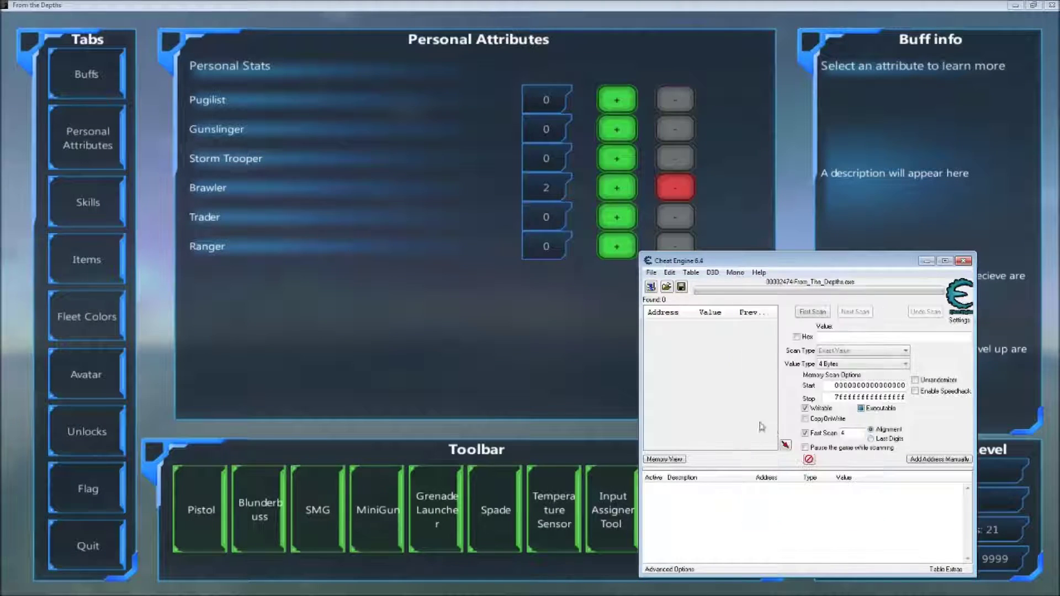
mouse_move(752, 264)
left_mouse_down()
mouse_move(495, 172)
mouse_move(594, 264)
left_mouse_up()
type("21")
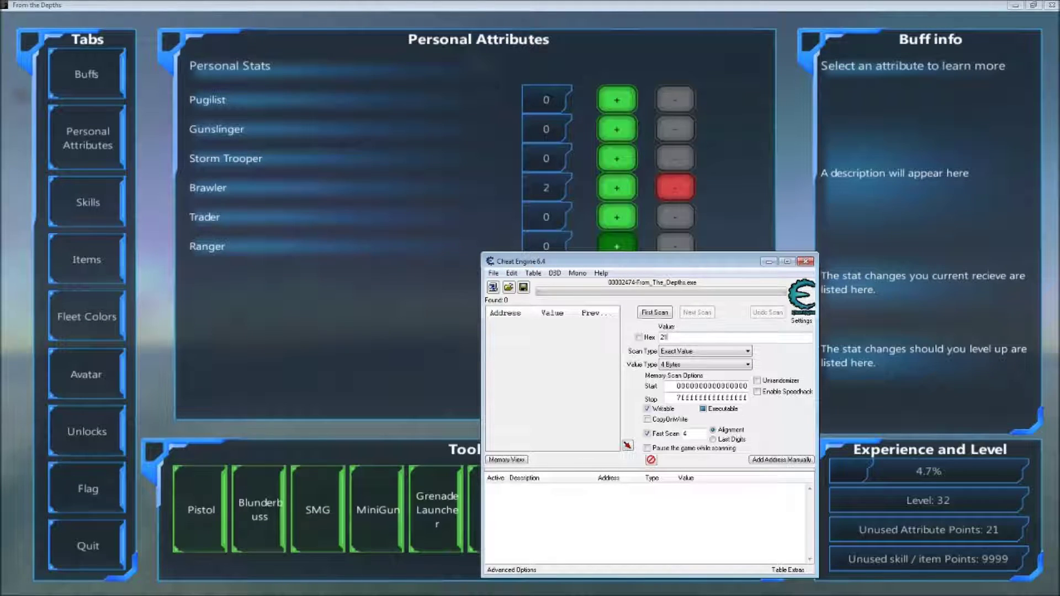
Run a first scan for 21, then spend one point on Brawler, leaving 20 unused
left_click(664, 314)
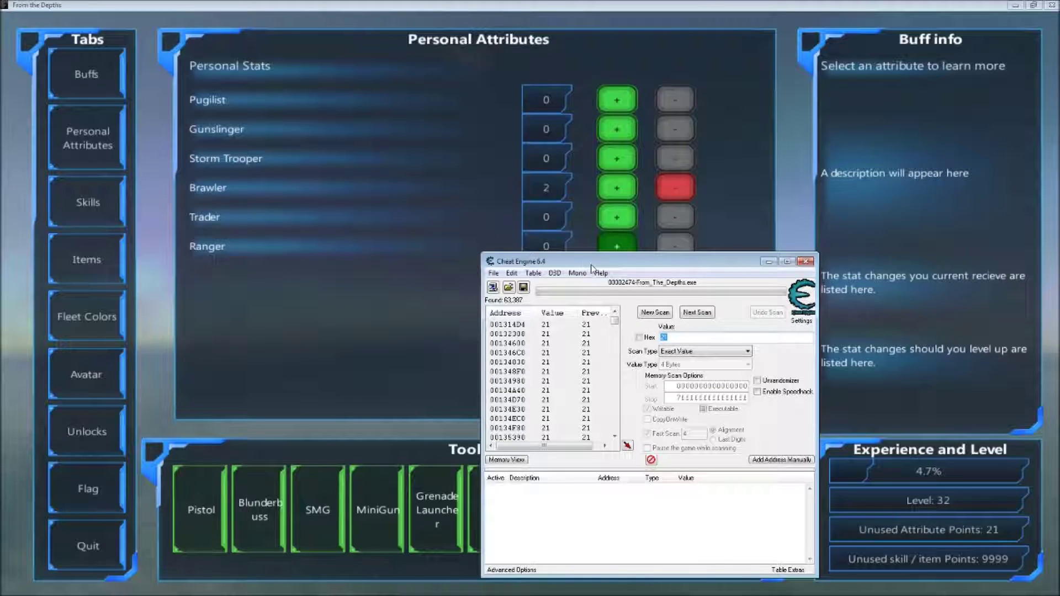
left_click_drag(591, 266, 904, 264)
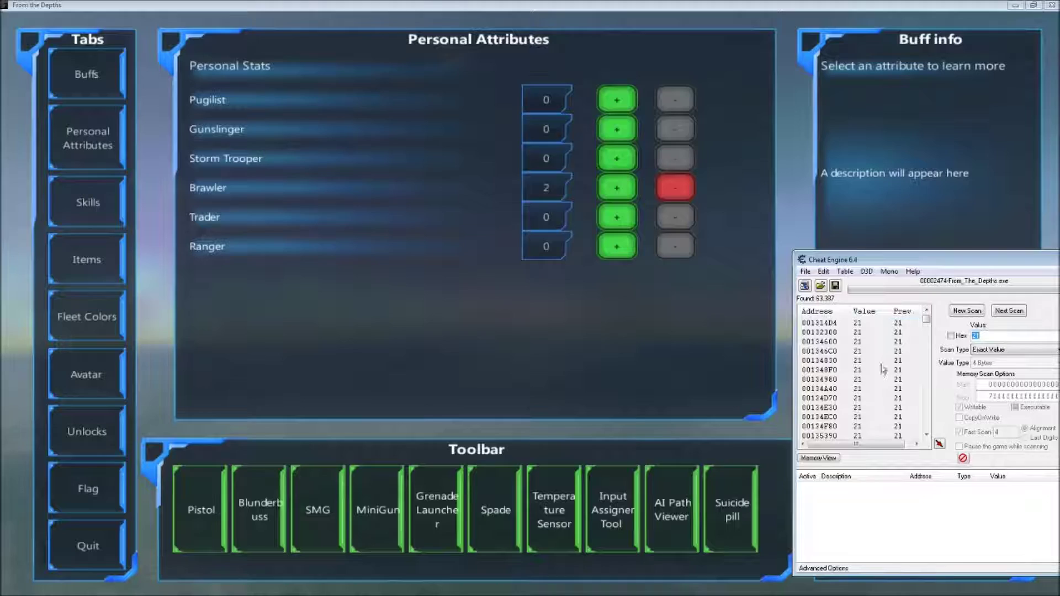
left_click(701, 322)
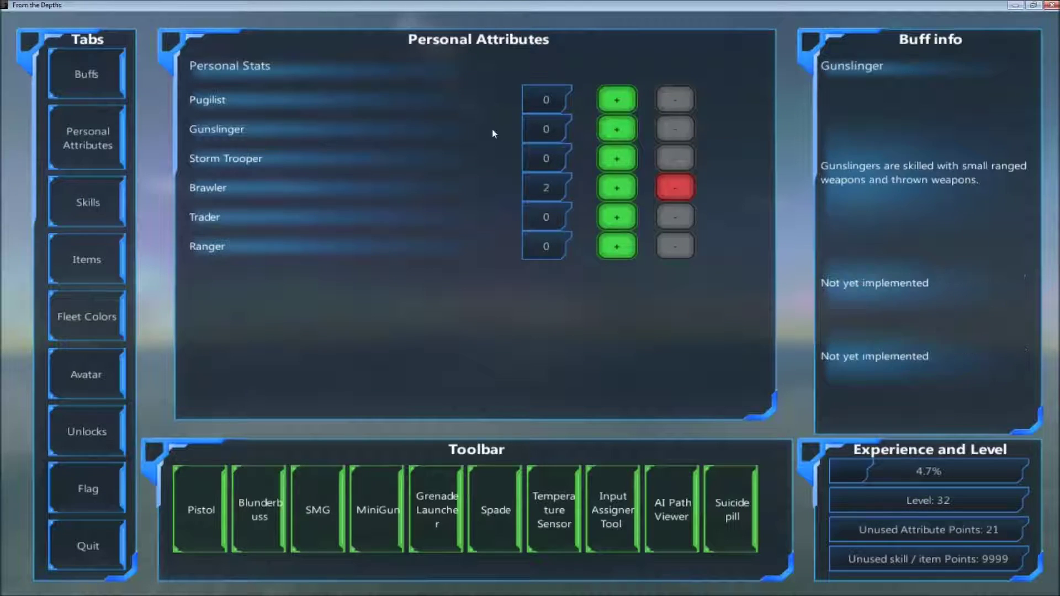
left_click(602, 187)
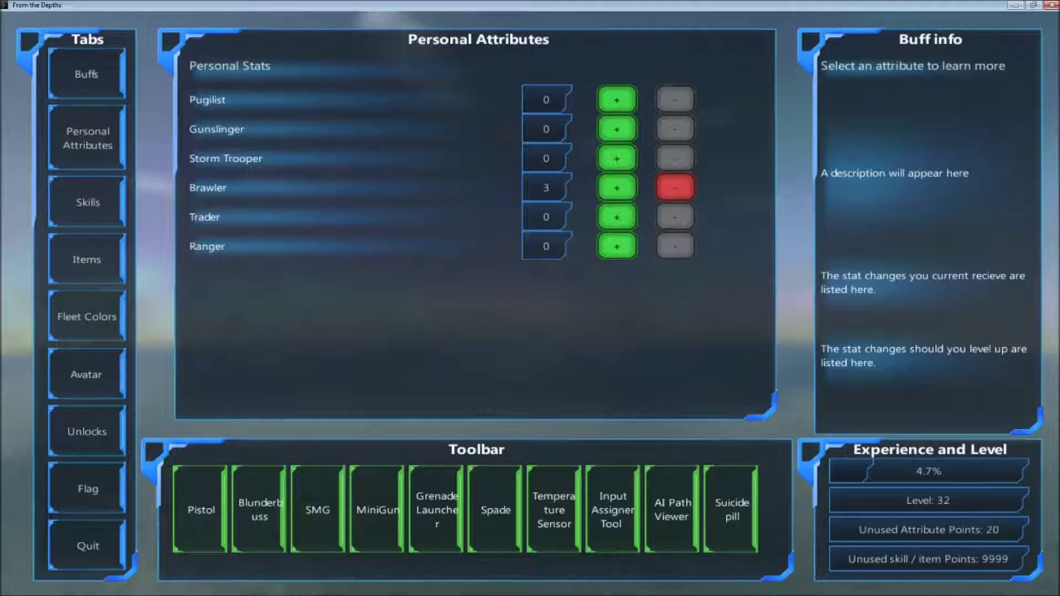
left_click(1054, 262)
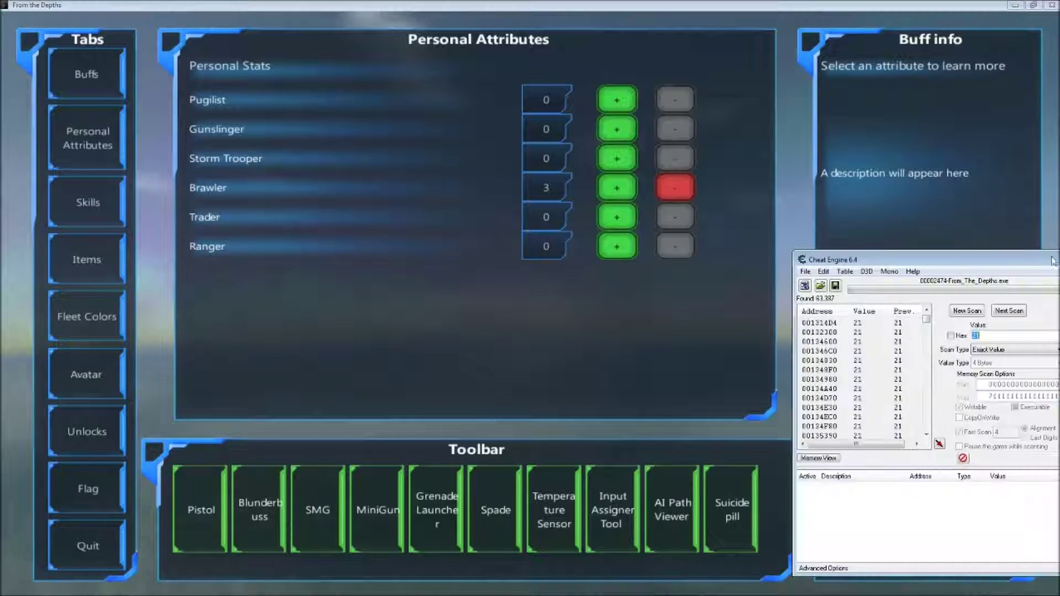
left_click_drag(943, 262, 693, 187)
type("20")
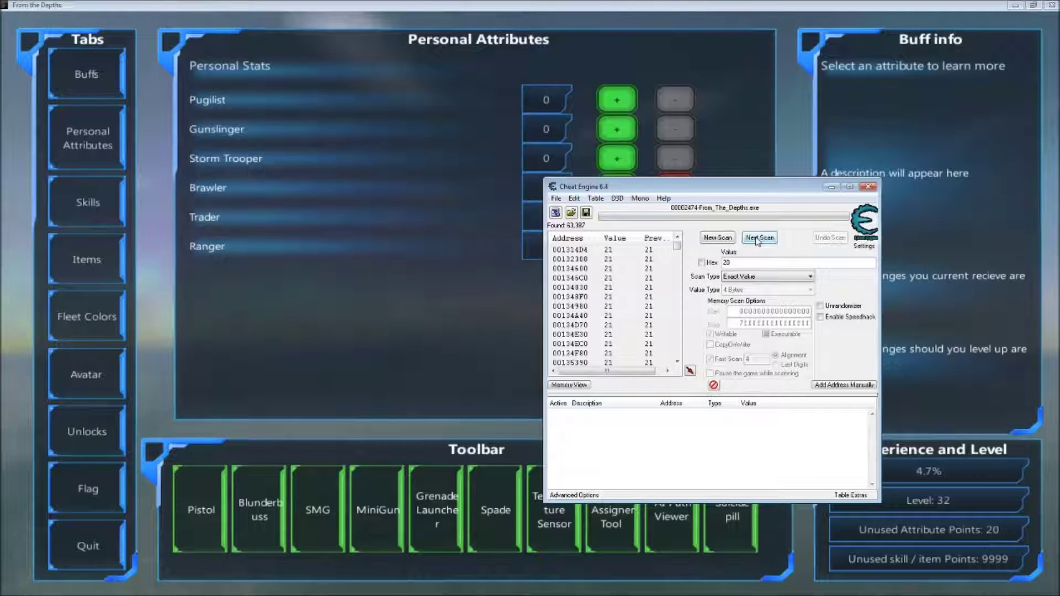
Rescan for 20, then spend another point on Brawler, raising it to 4
left_click(757, 241)
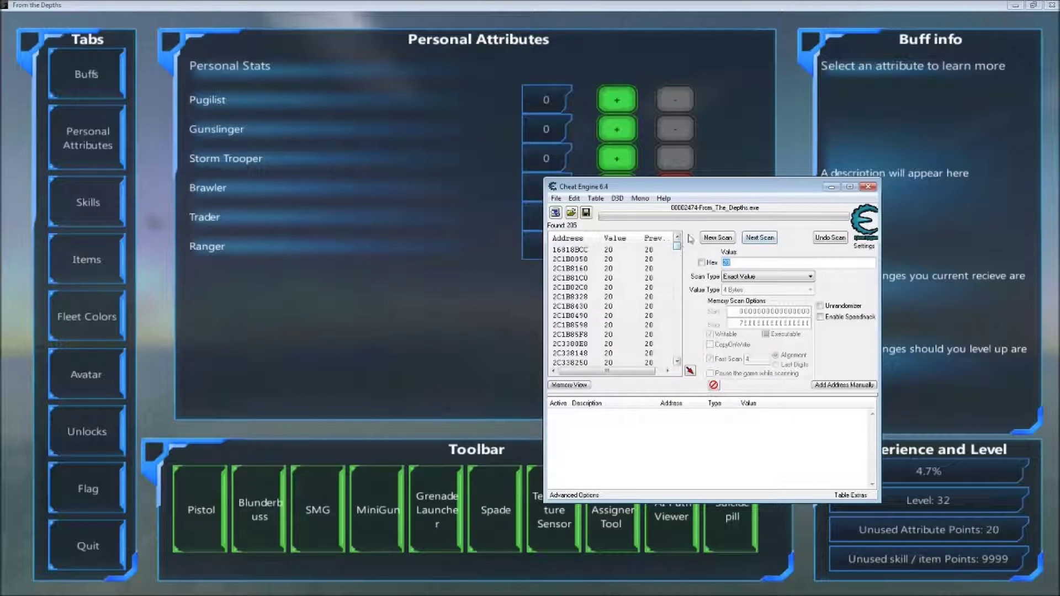
mouse_move(689, 188)
left_mouse_down()
mouse_move(962, 222)
mouse_move(957, 249)
left_mouse_up()
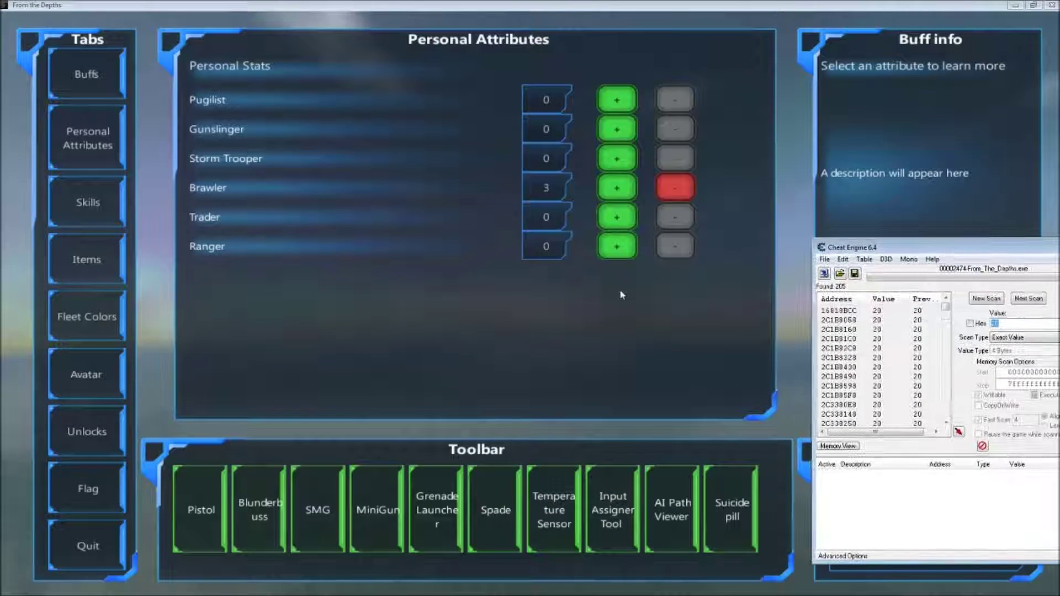
left_click(625, 189)
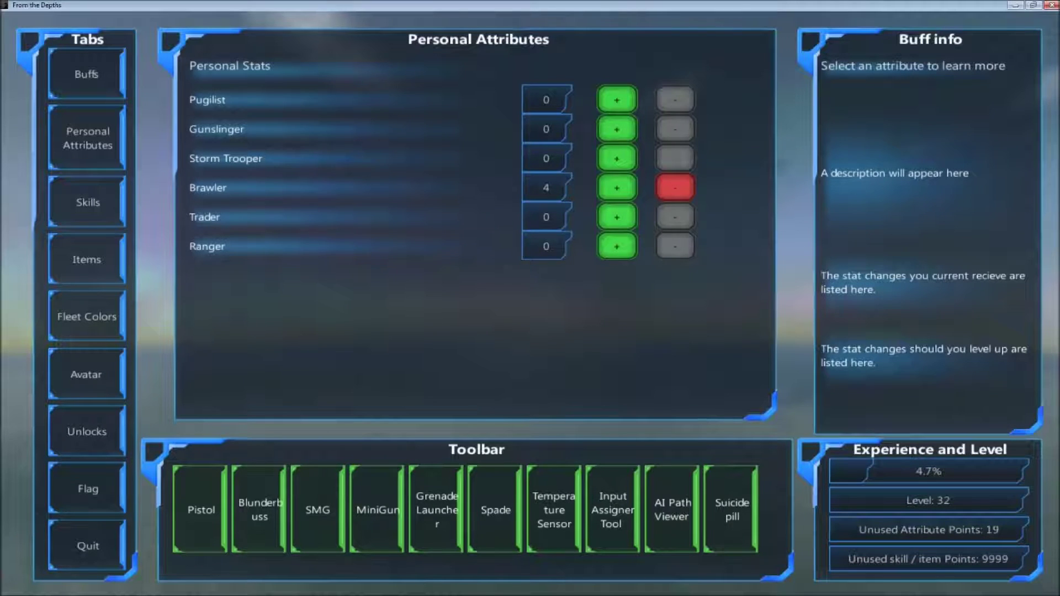
key("alt+Tab")
left_click_drag(921, 243, 704, 230)
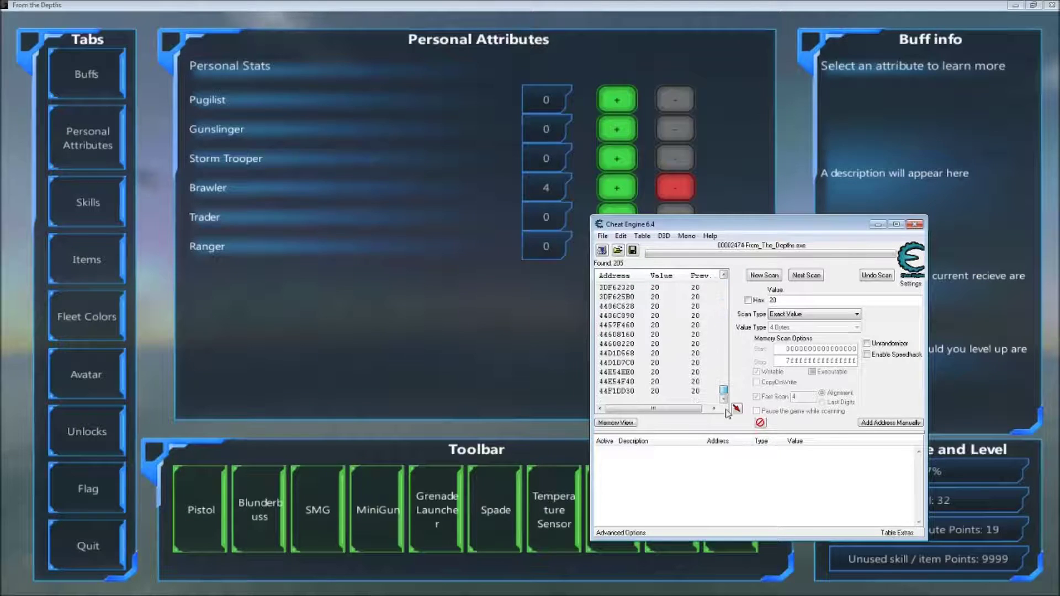
Add the found address to the table and rescan for 19, leaving a single match
left_click(640, 288)
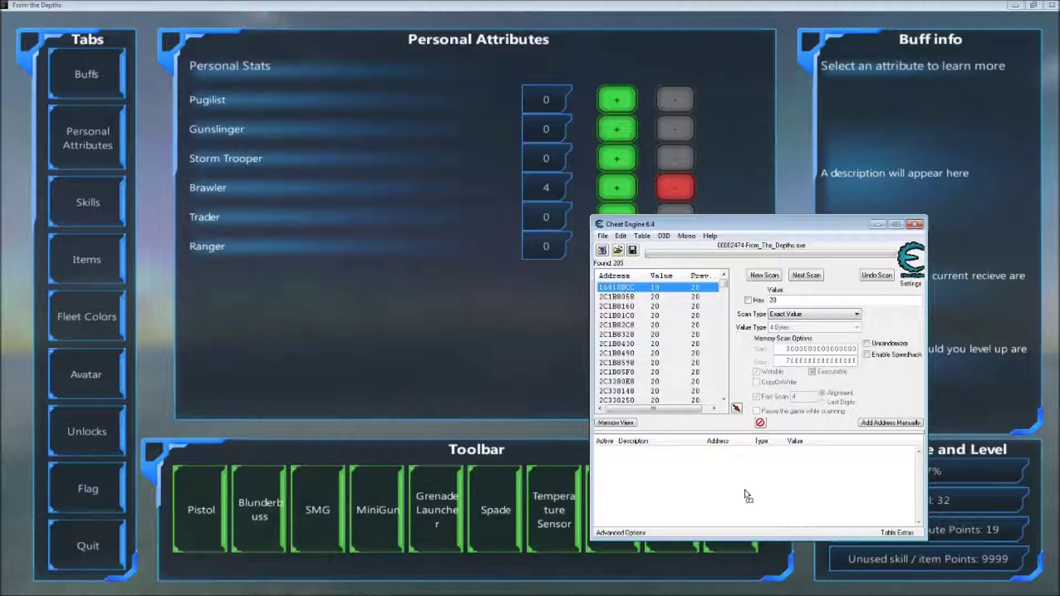
left_click_drag(718, 225, 663, 216)
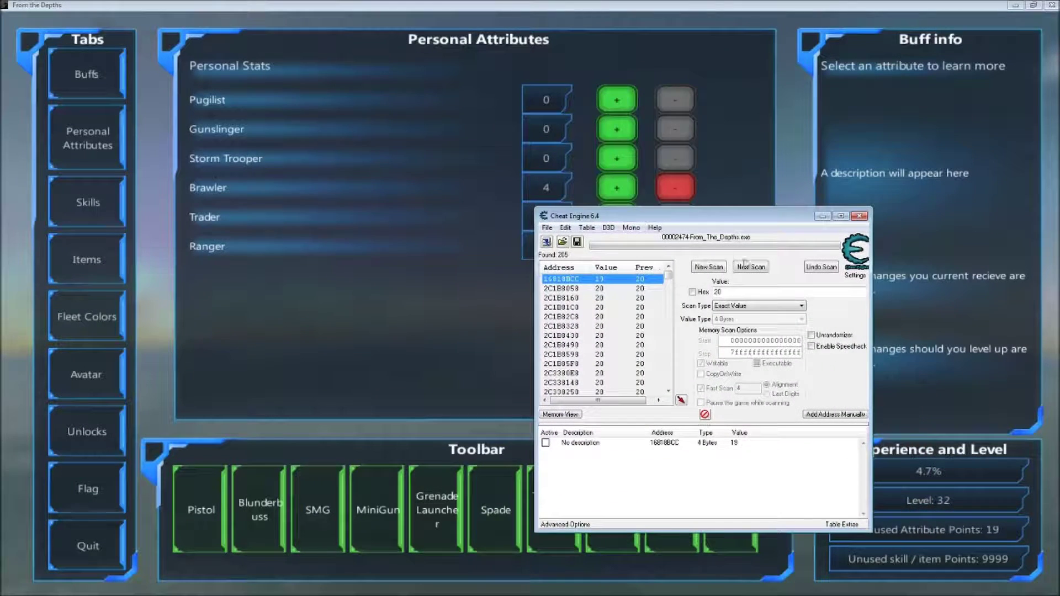
left_click(761, 291)
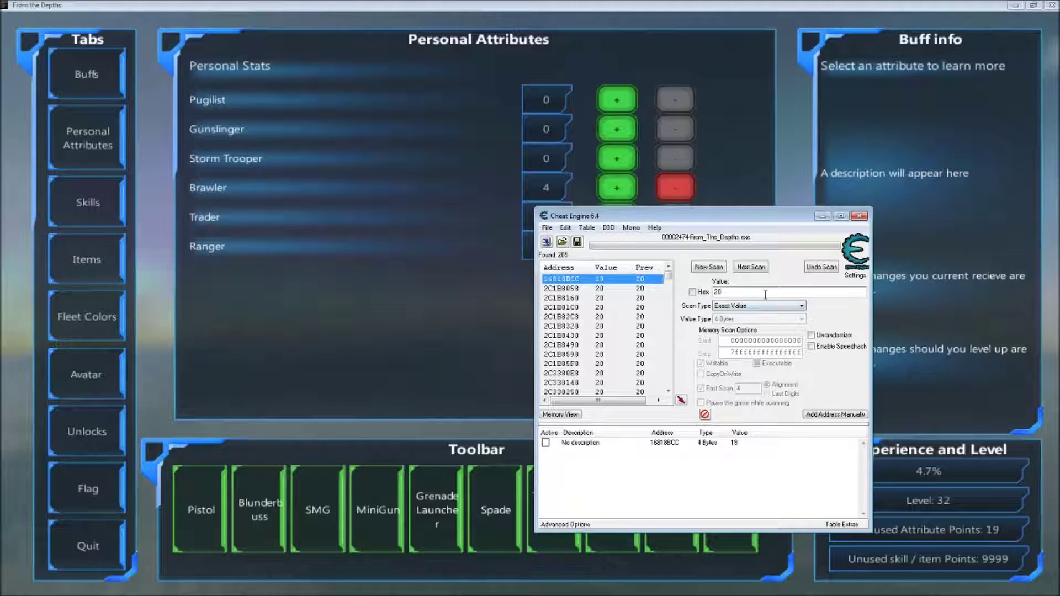
key("BackSpace")
type("19")
left_click(739, 266)
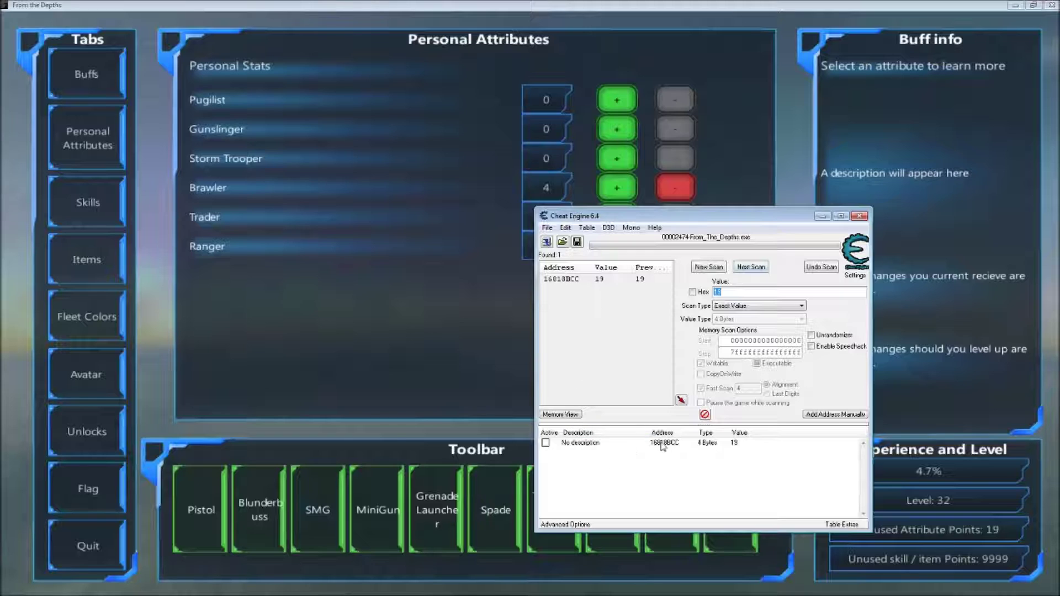
Change the saved address's value to 9999 and close Cheat Engine without saving the table
left_click(739, 447)
right_click(743, 446)
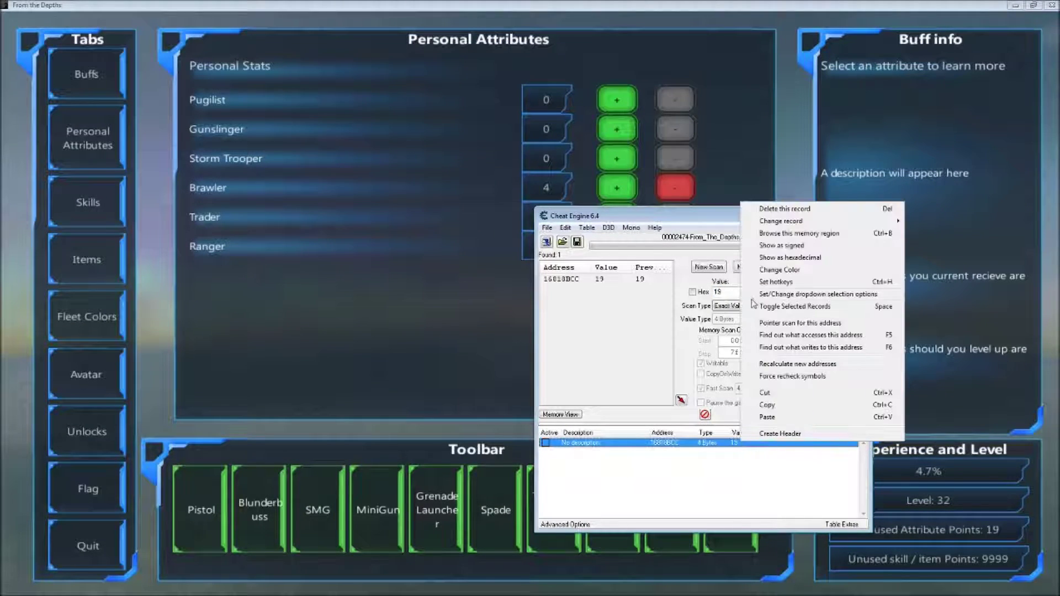
mouse_move(789, 224)
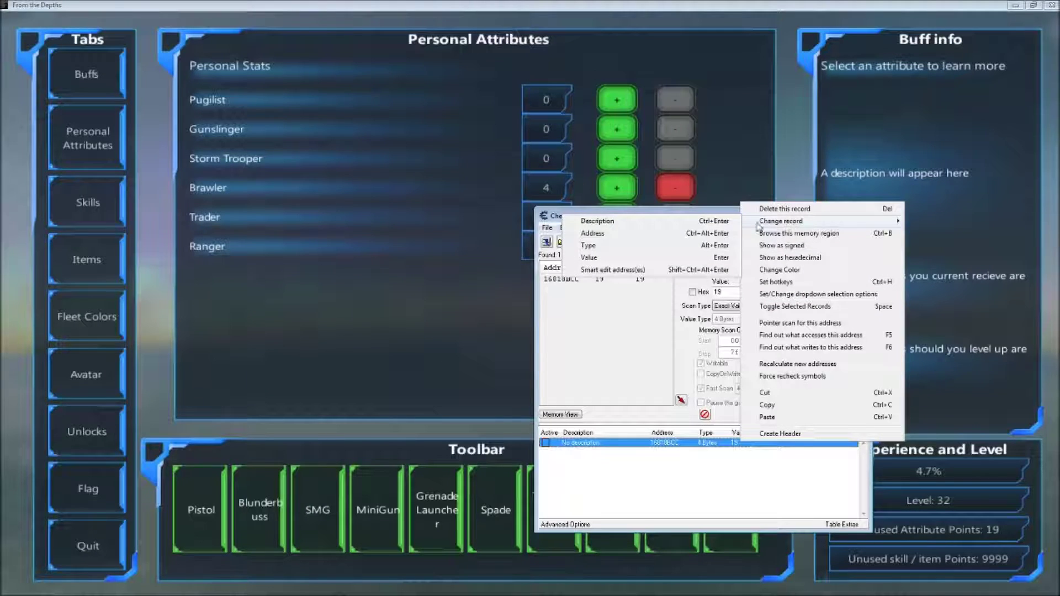
left_click(649, 264)
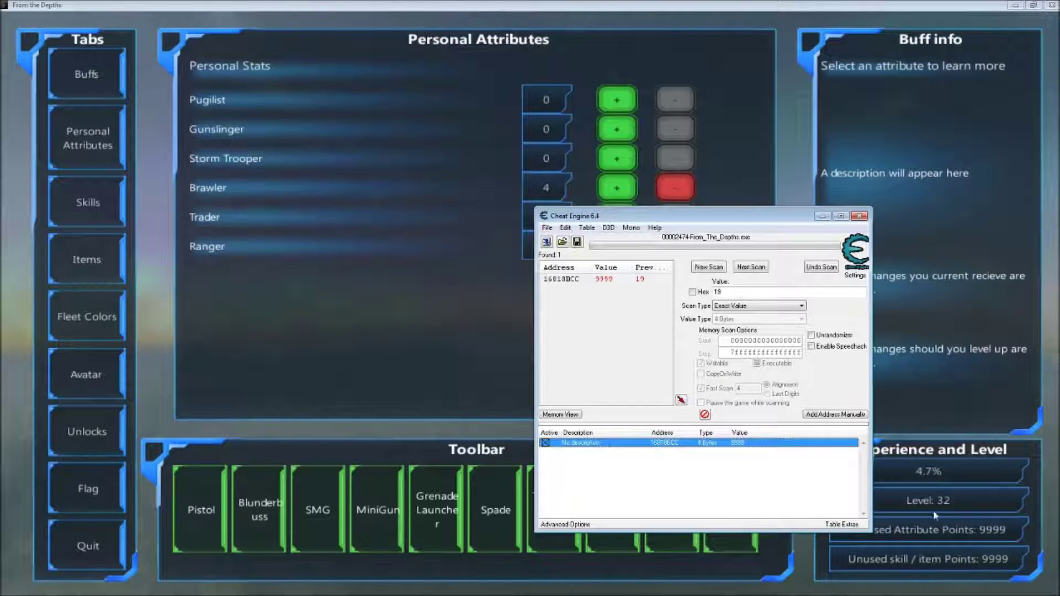
double_click(742, 443)
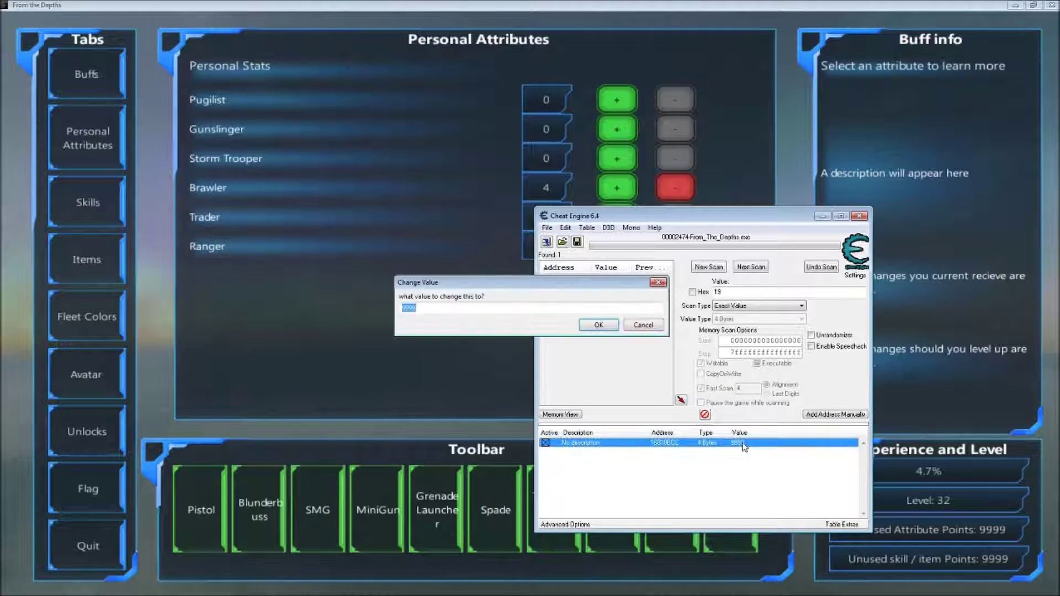
left_click(632, 327)
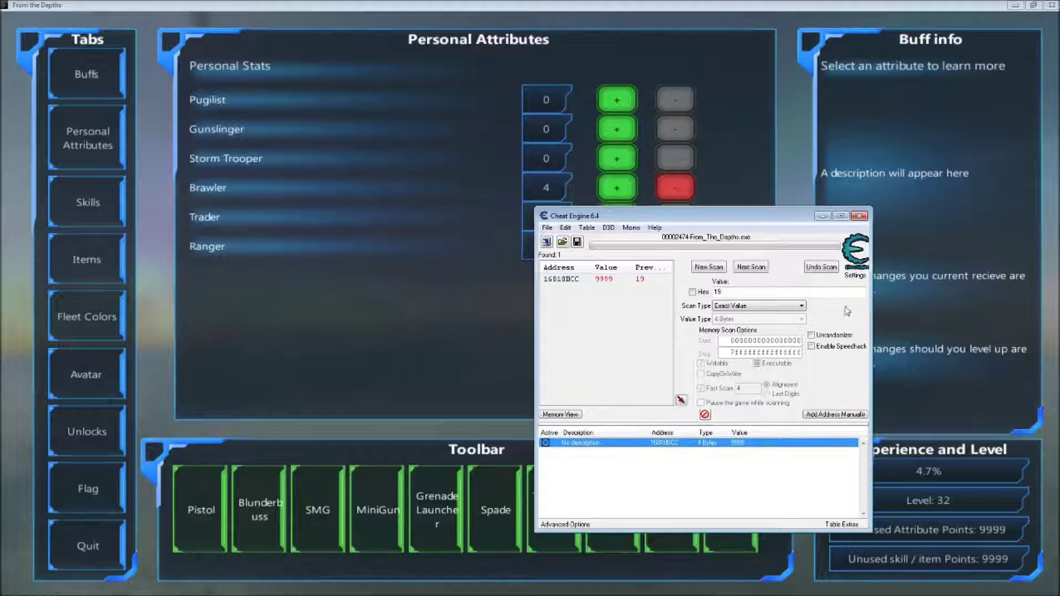
left_click(855, 219)
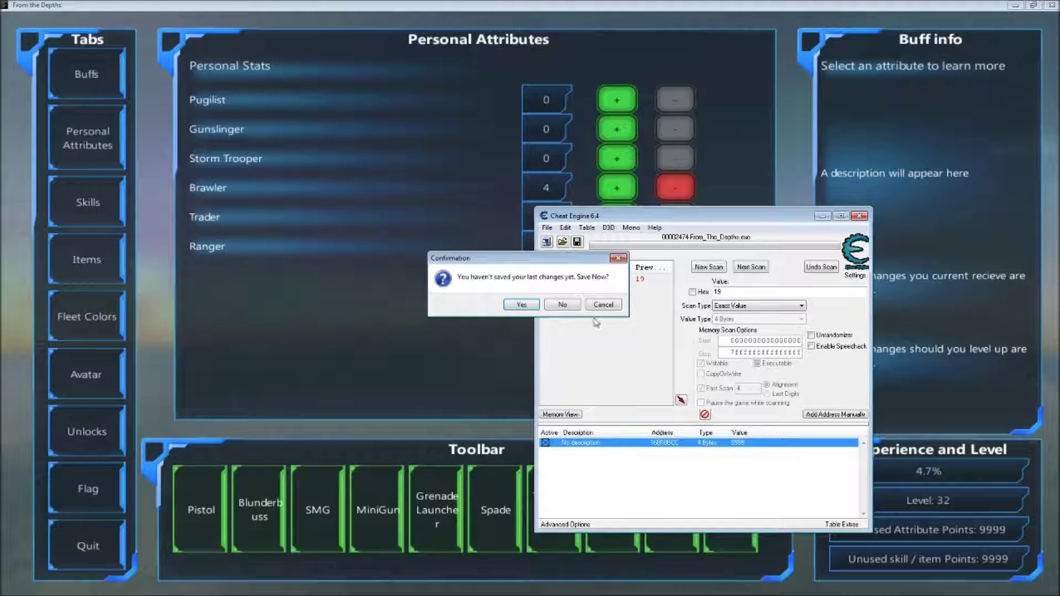
left_click(565, 304)
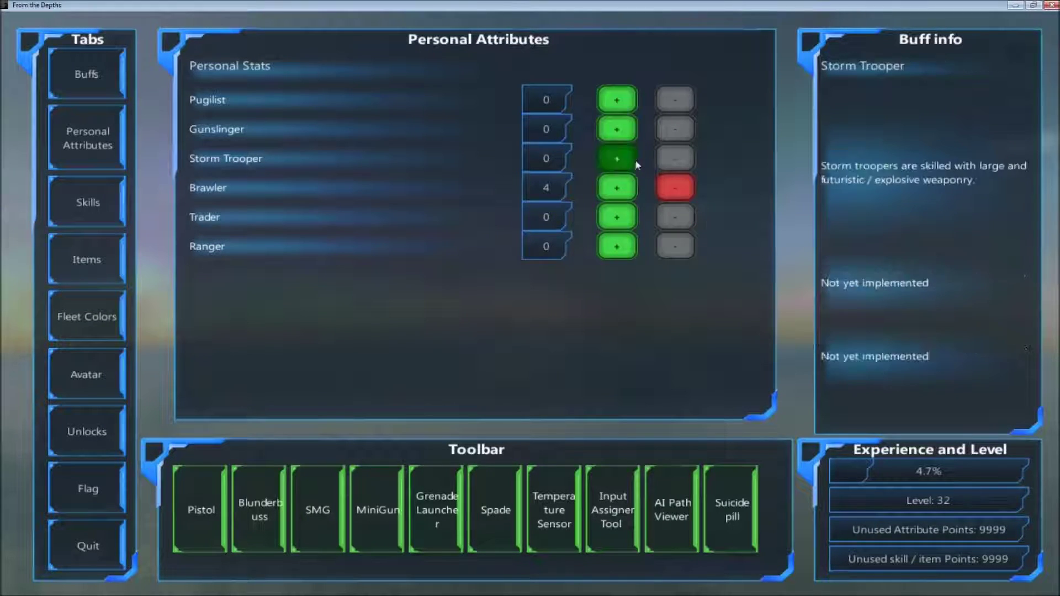
Raise Pugilist just past 100, then lower it back to exactly 100
left_click(621, 103)
left_click(621, 103)
left_click(621, 102)
left_click(621, 103)
left_click(619, 101)
left_click(619, 101)
left_click(618, 99)
left_click(617, 98)
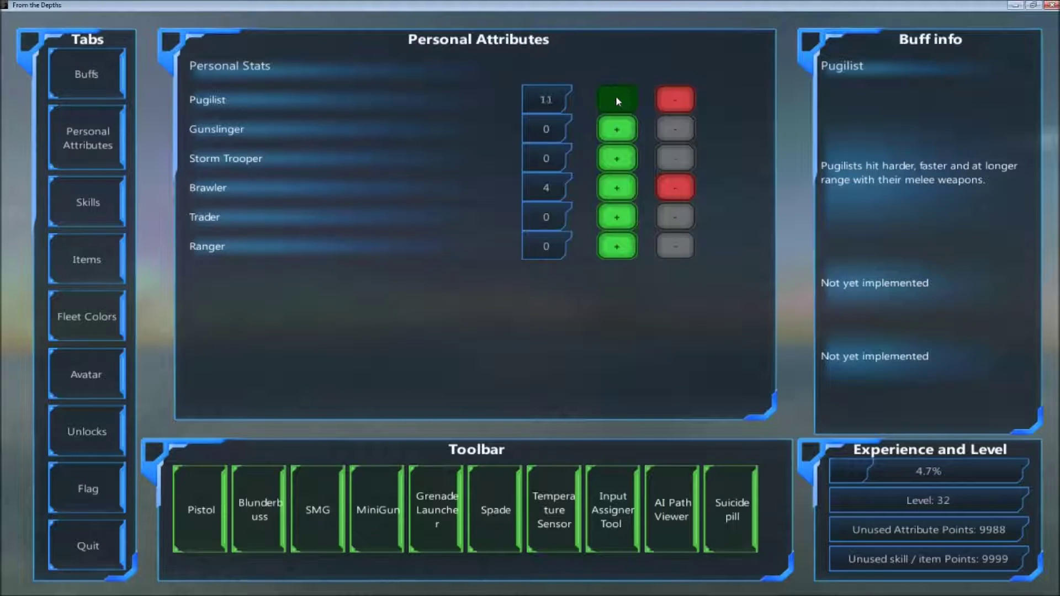
left_click(617, 97)
left_click(617, 98)
left_click(616, 96)
left_click(616, 97)
triple_click(615, 95)
triple_click(614, 95)
triple_click(613, 95)
triple_click(611, 94)
triple_click(612, 94)
triple_click(610, 93)
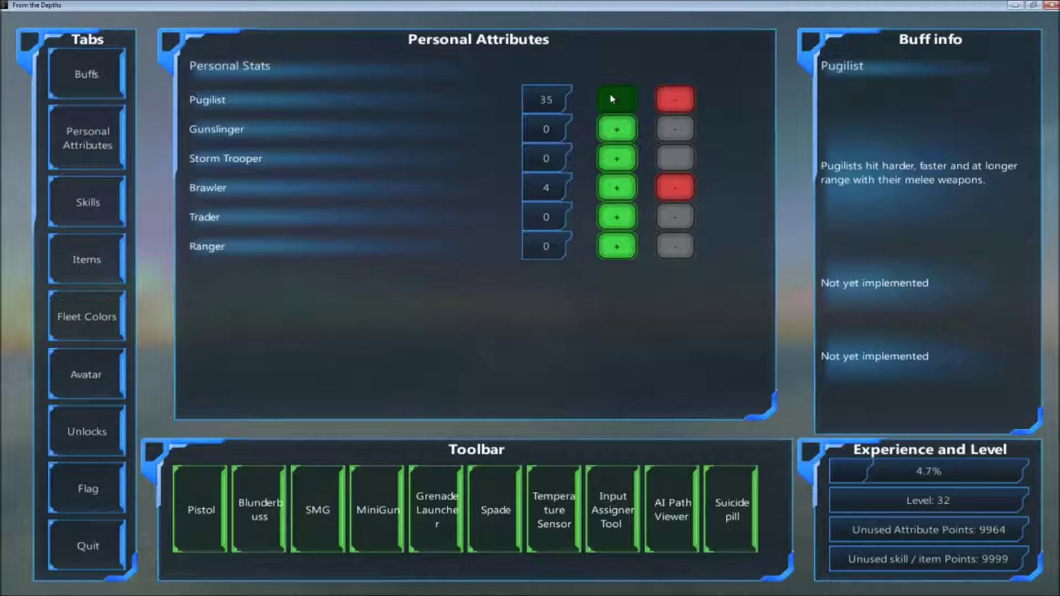
triple_click(610, 93)
double_click(608, 92)
triple_click(609, 94)
triple_click(608, 92)
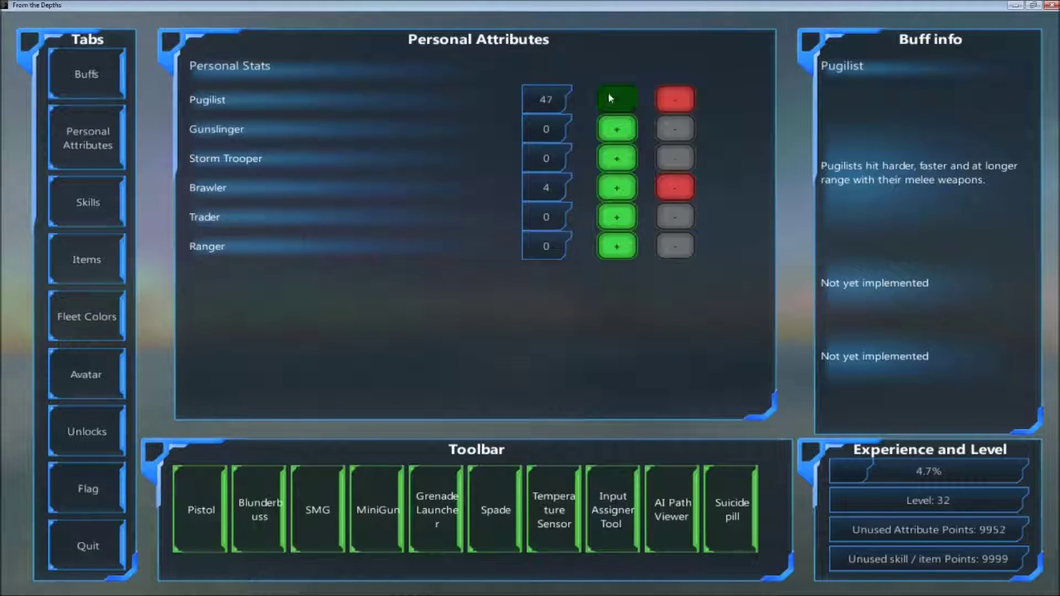
triple_click(608, 92)
triple_click(607, 92)
triple_click(606, 94)
triple_click(604, 94)
triple_click(602, 95)
triple_click(601, 97)
triple_click(599, 95)
triple_click(597, 93)
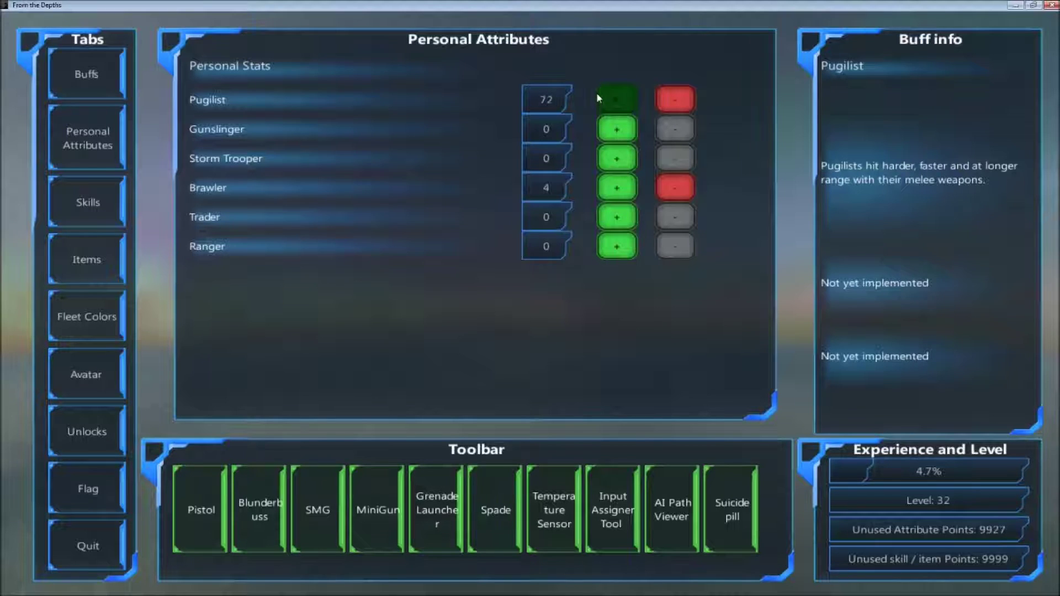
triple_click(597, 93)
triple_click(602, 98)
triple_click(608, 98)
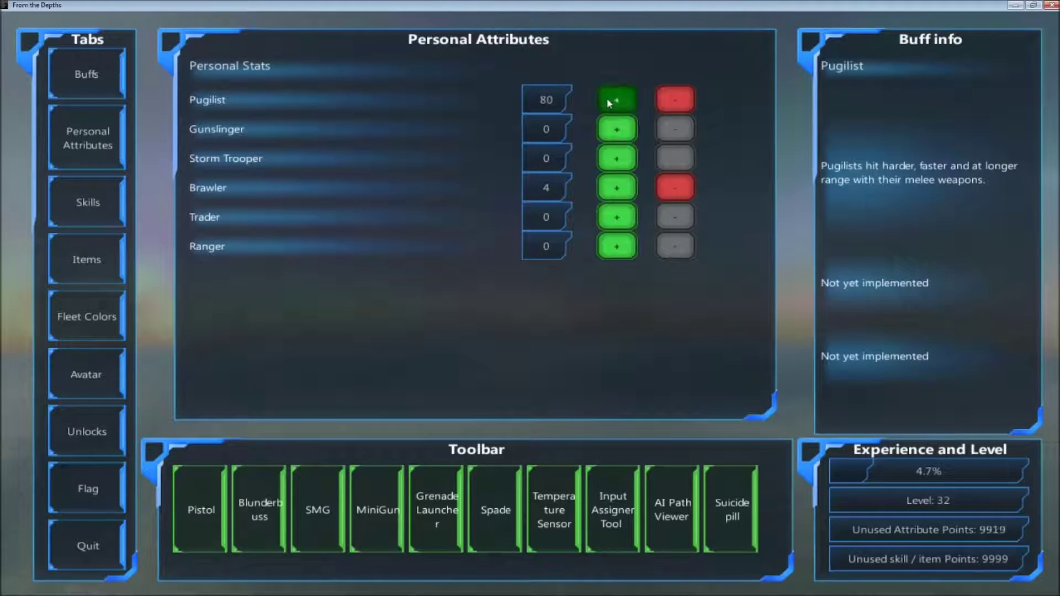
triple_click(607, 97)
triple_click(606, 99)
triple_click(606, 98)
triple_click(604, 98)
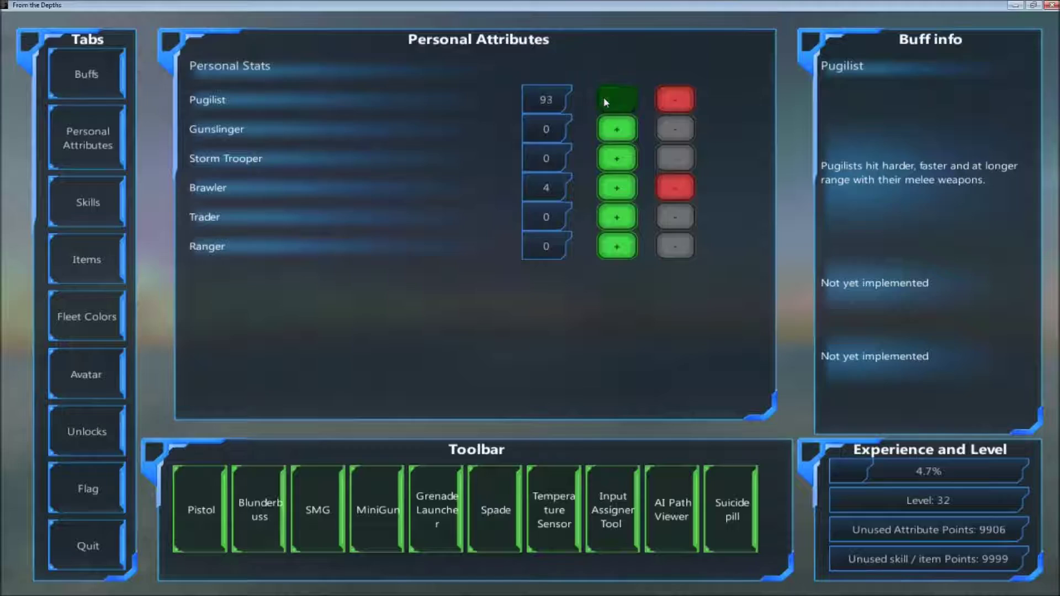
triple_click(604, 98)
triple_click(604, 97)
left_click(605, 100)
triple_click(604, 100)
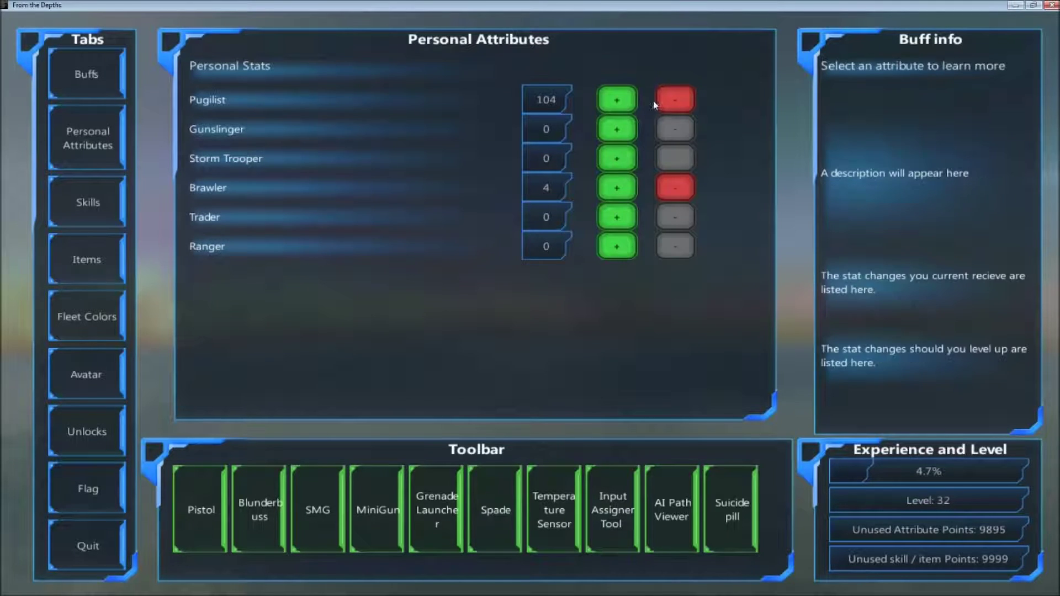
double_click(665, 100)
double_click(666, 102)
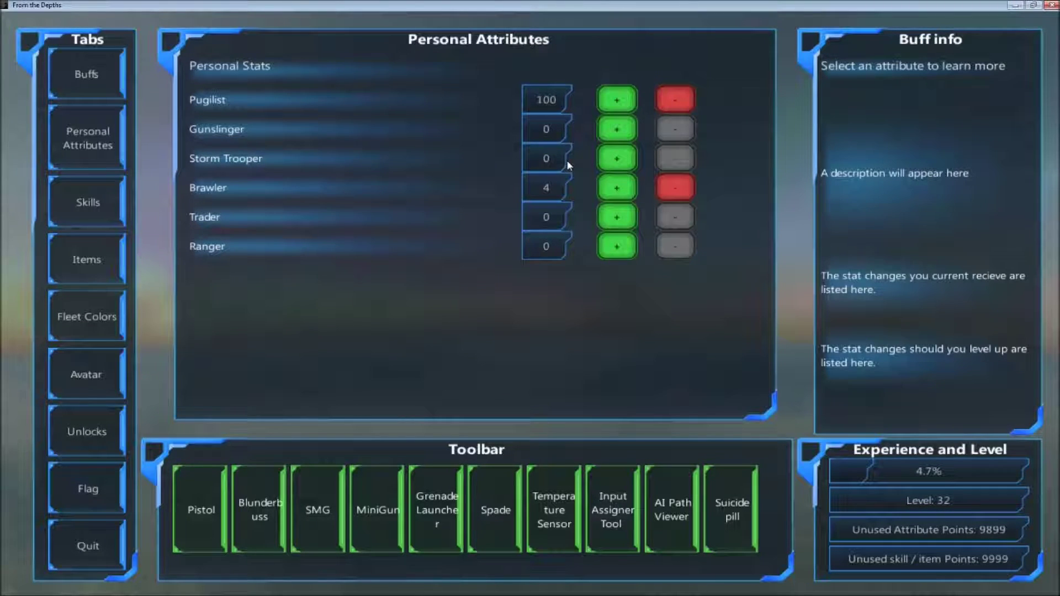